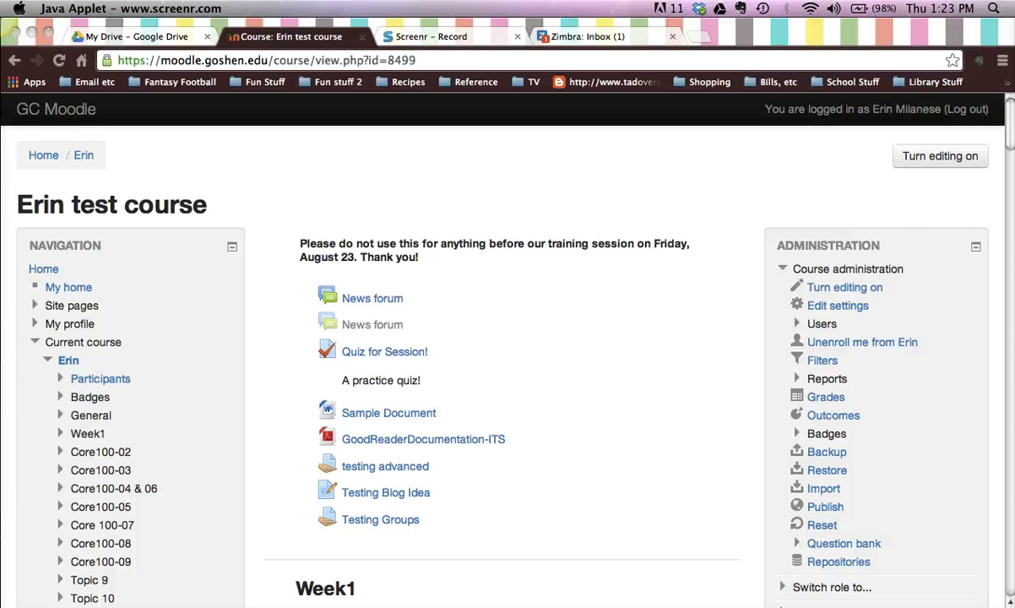
Scroll to Week1 and open the 'testing PDF' assignment
scroll(583, 332, "down", 3)
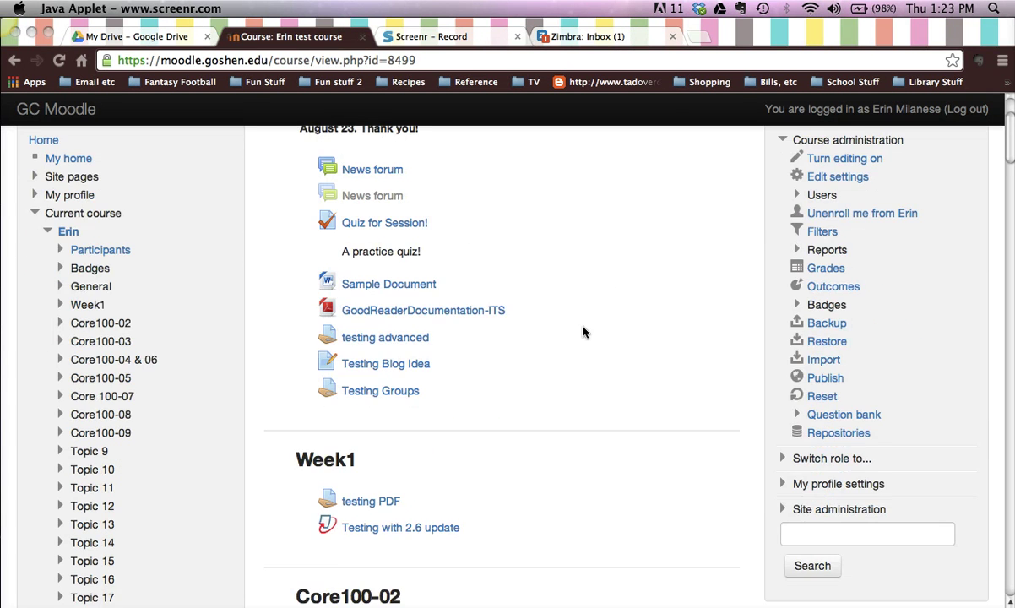
scroll(583, 332, "down", 3)
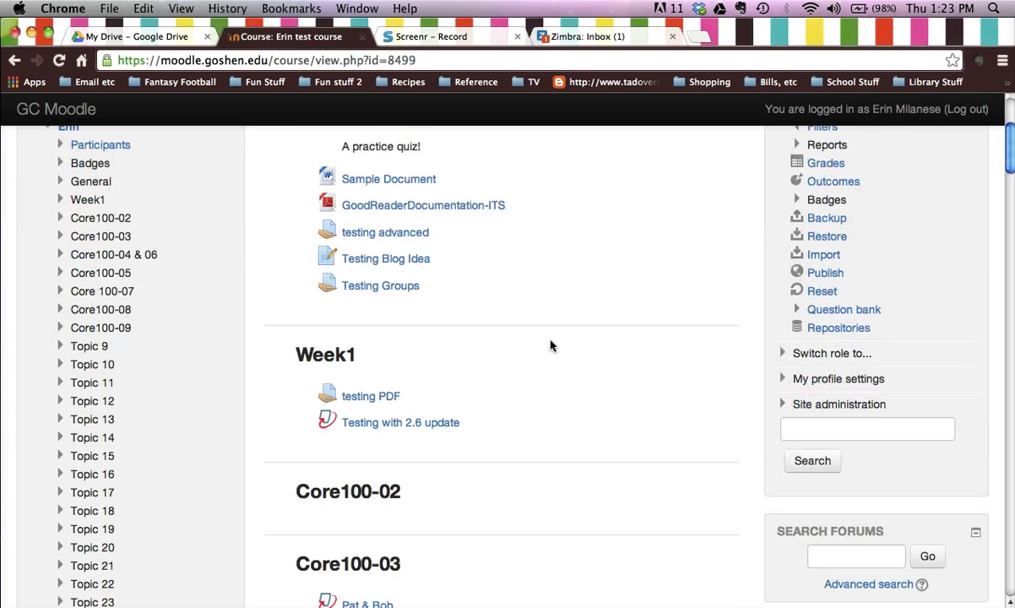
left_click(376, 399)
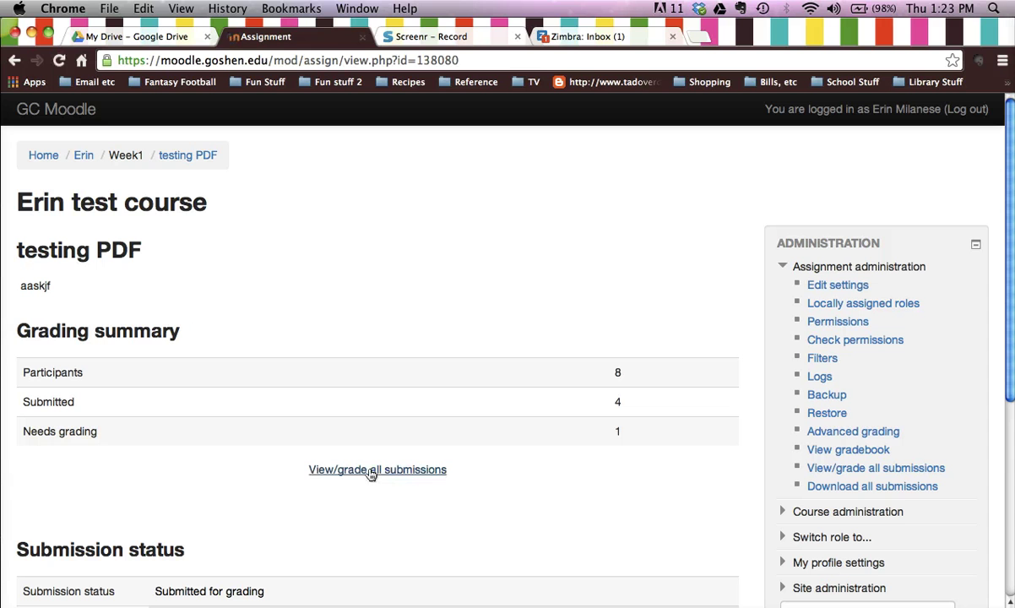
View all 'testing PDF' submissions and browse each student's status and submission date
left_click(371, 472)
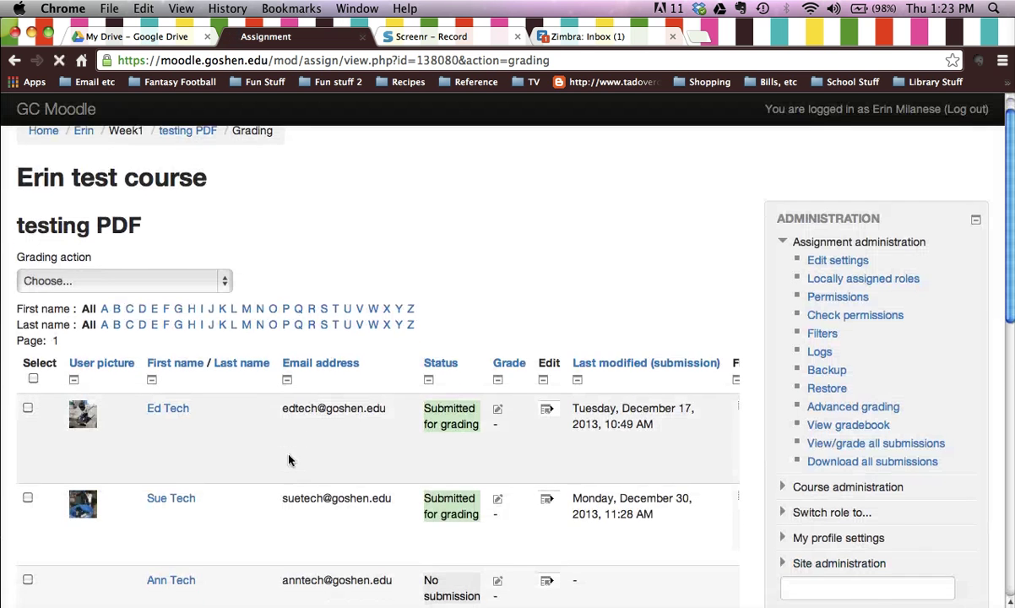
scroll(289, 460, "down", 3)
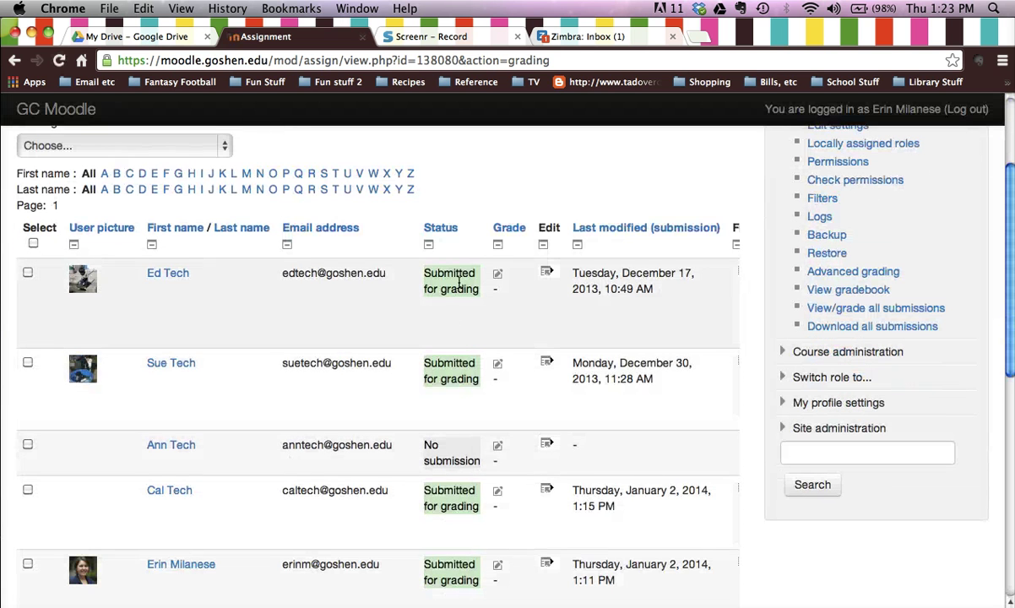
scroll(457, 399, "right", 5)
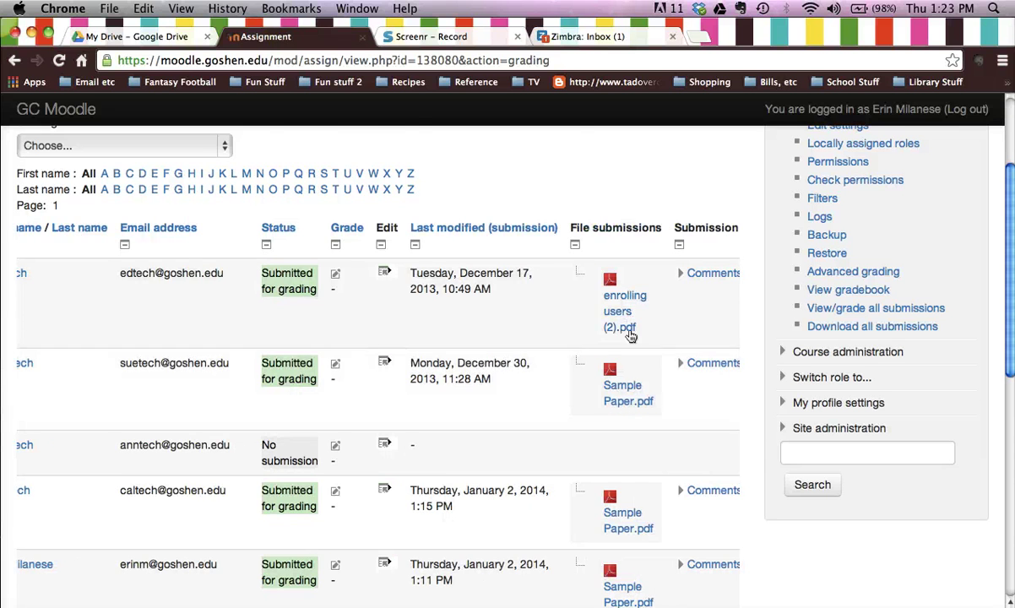
scroll(633, 355, "down", 3)
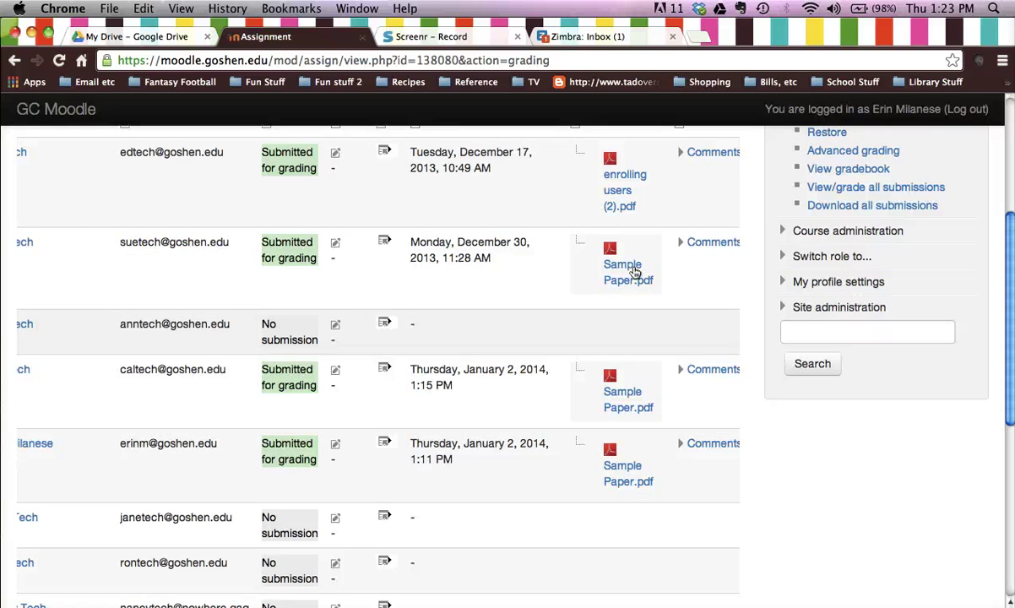
scroll(631, 223, "down", 1)
scroll(629, 217, "up", 4)
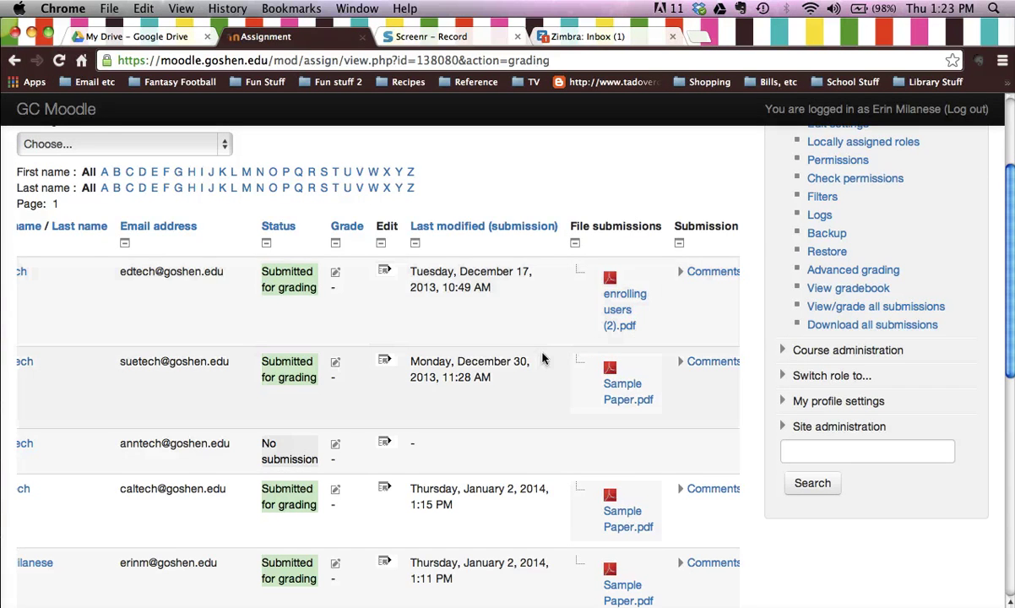
scroll(543, 359, "up", 2)
scroll(543, 359, "left", 4)
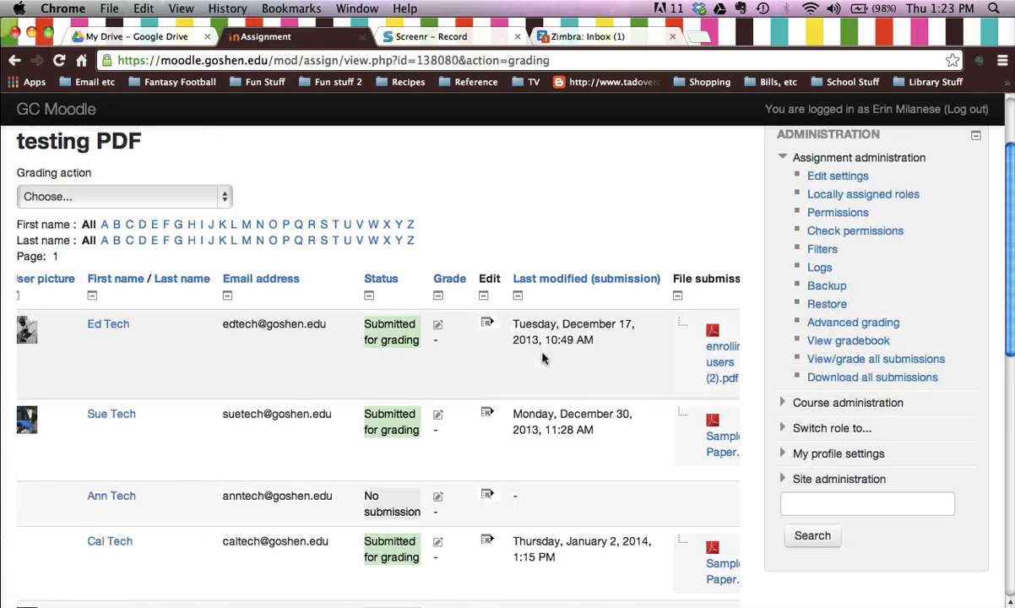
scroll(543, 359, "left", 3)
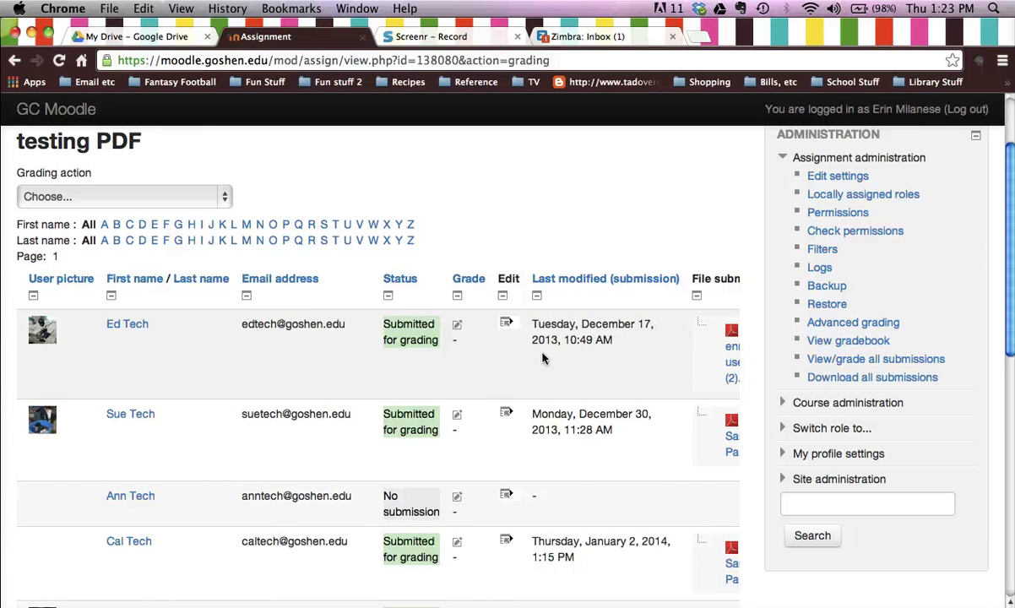
scroll(543, 359, "left", 1)
scroll(532, 341, "down", 3)
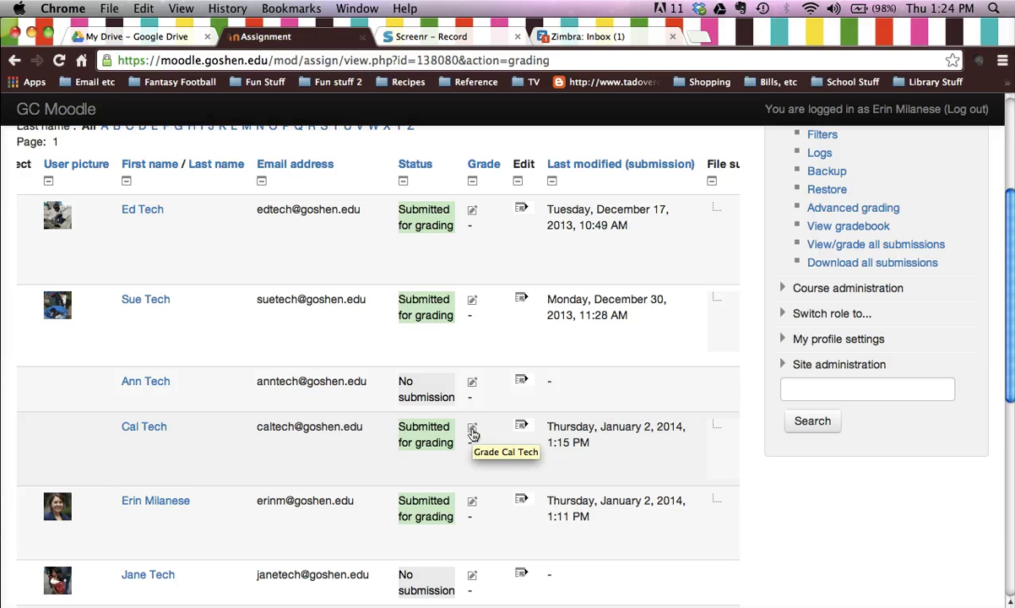
Open a student's grading form and launch the PDF editor for Sample Paper.pdf
left_click(472, 432)
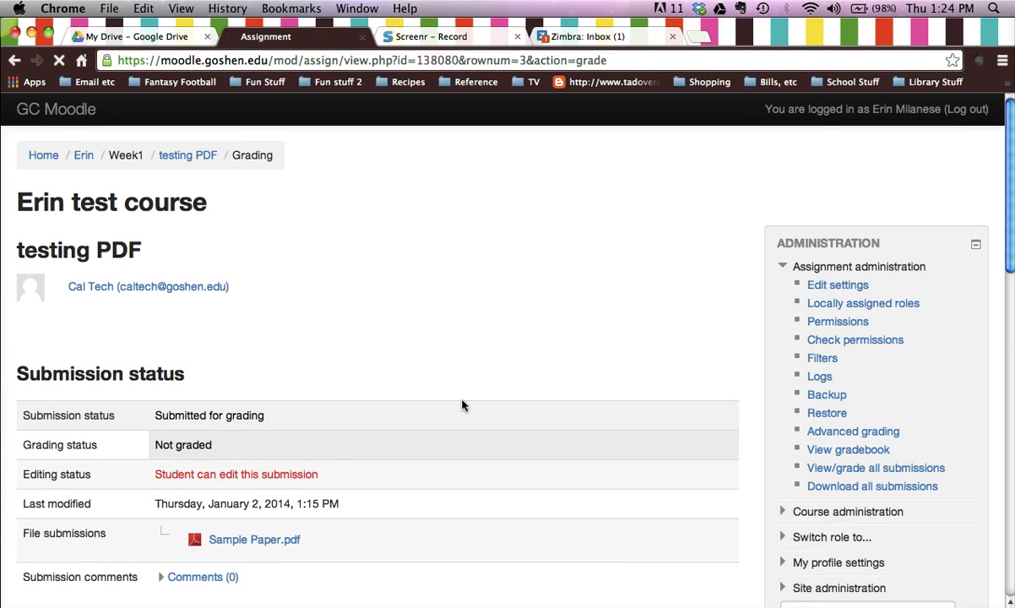
scroll(462, 405, "down", 2)
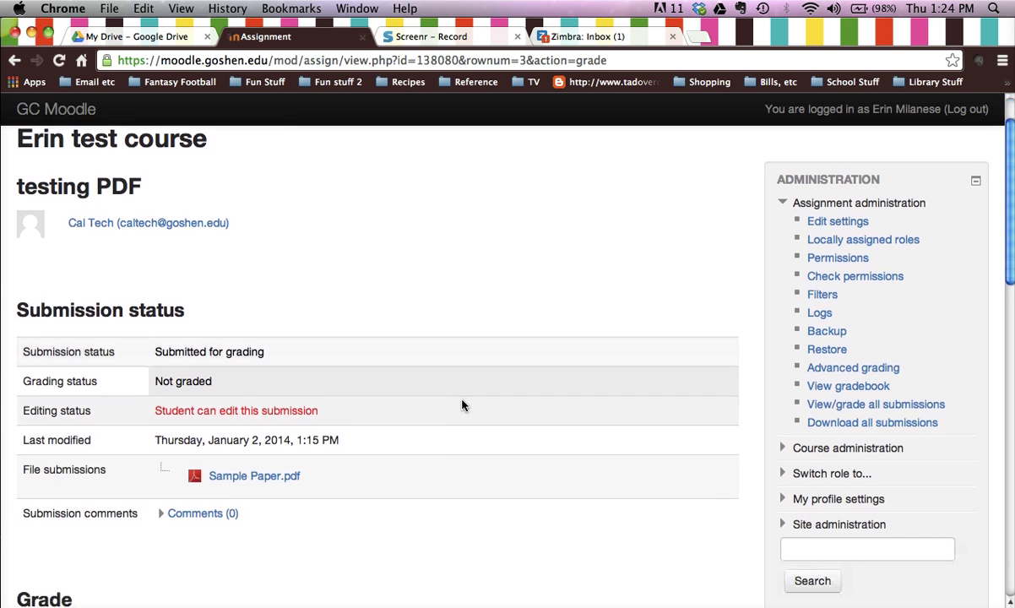
scroll(462, 406, "down", 1)
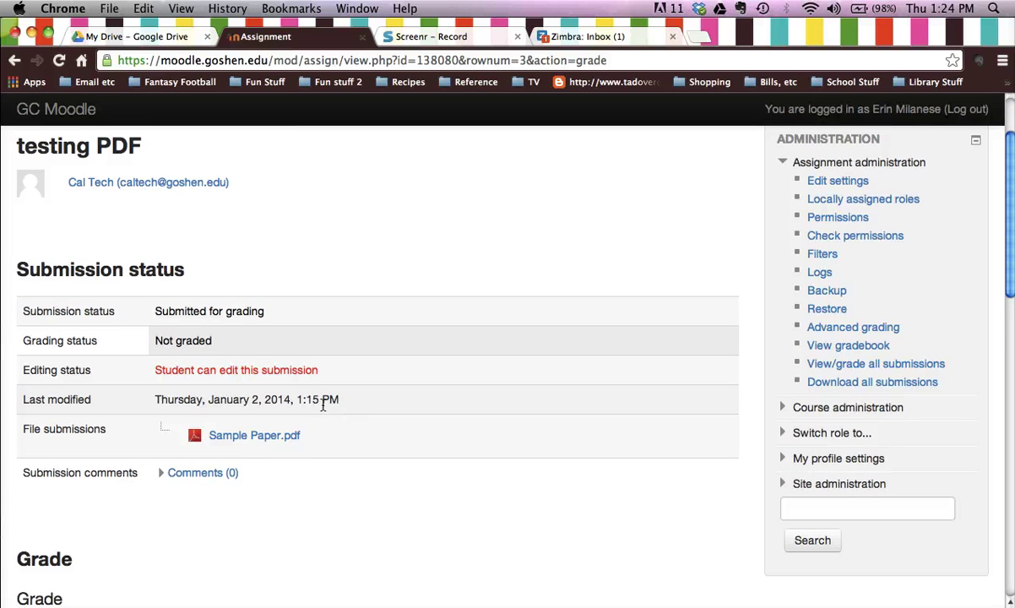
scroll(324, 406, "down", 5)
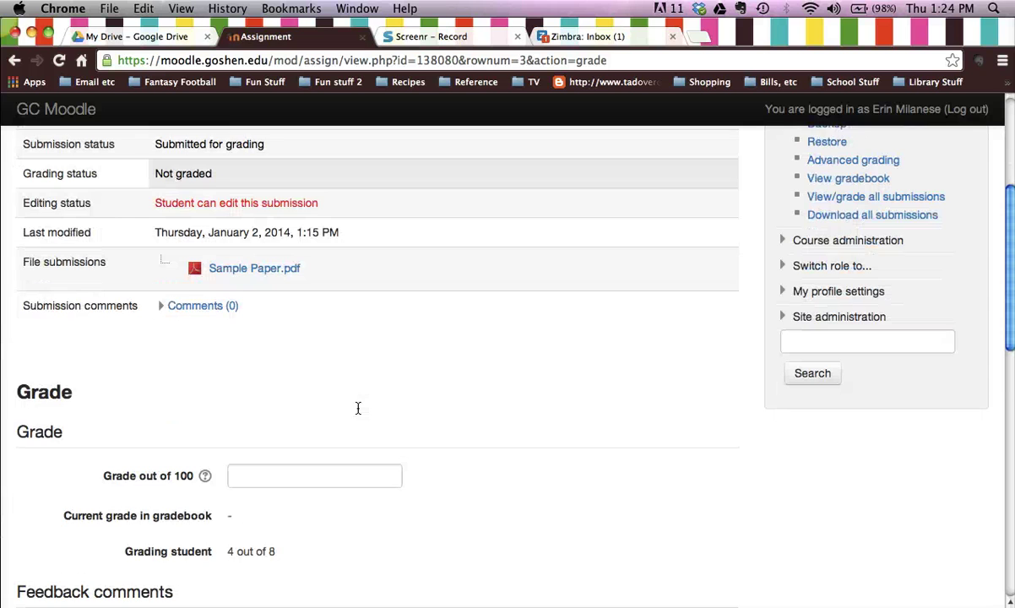
scroll(359, 408, "down", 4)
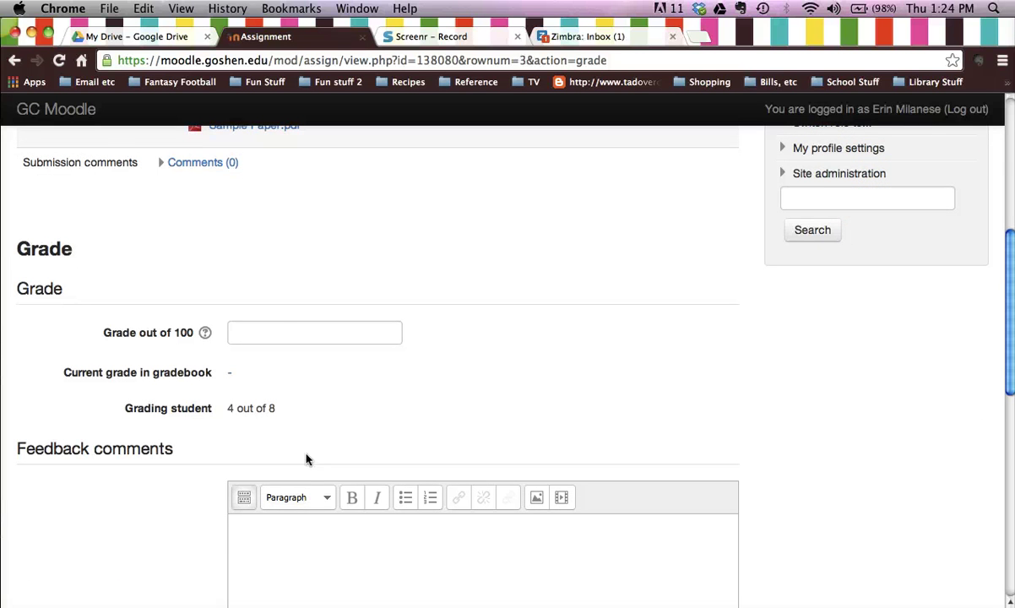
scroll(188, 498, "down", 3)
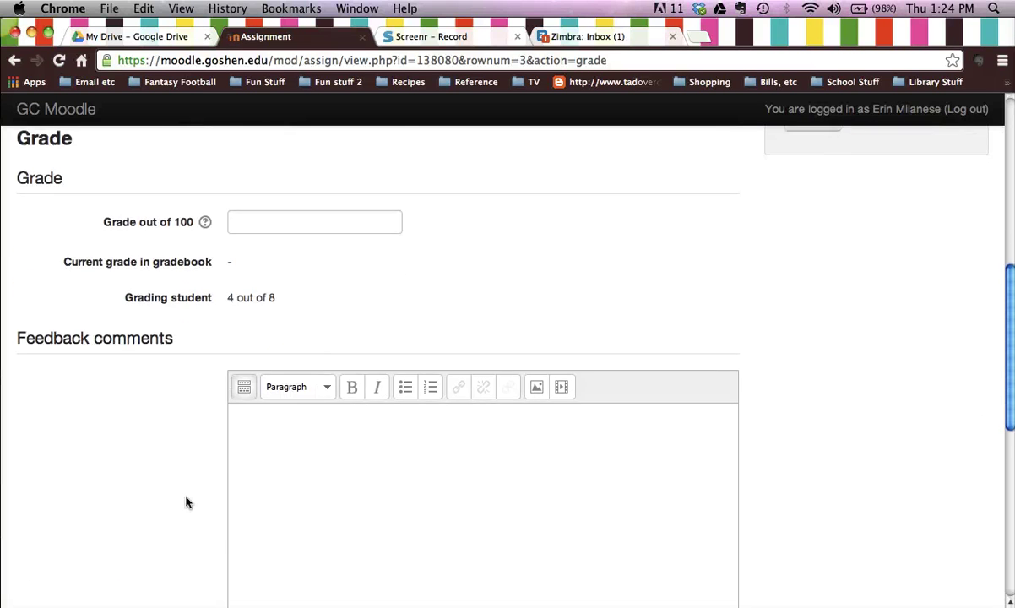
scroll(188, 502, "down", 3)
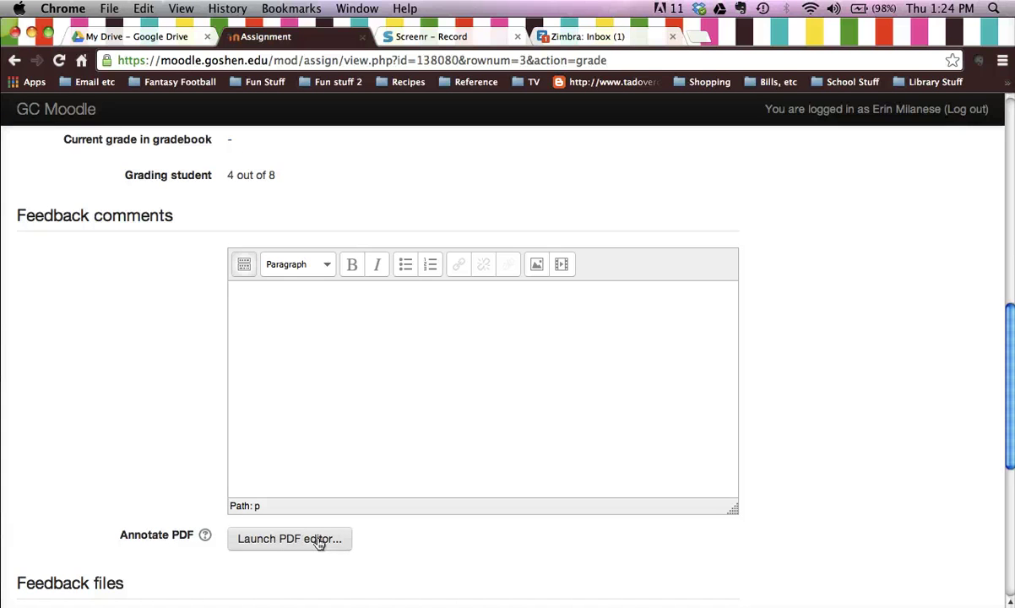
left_click(299, 547)
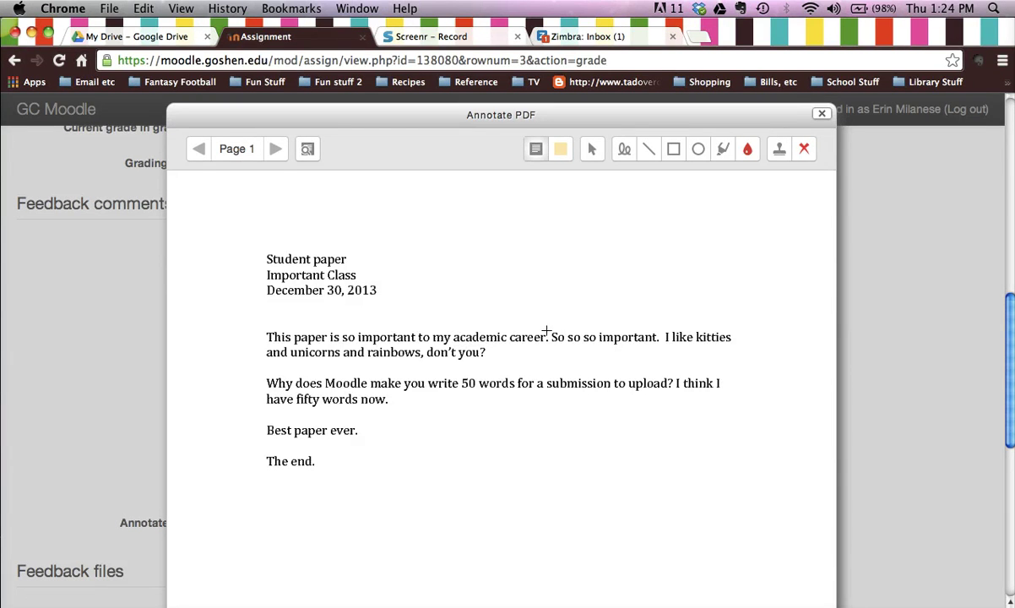
Add a sticky comment 'Comments! Great thesis!' above the paper's heading
left_click(535, 157)
left_click_drag(374, 203, 537, 296)
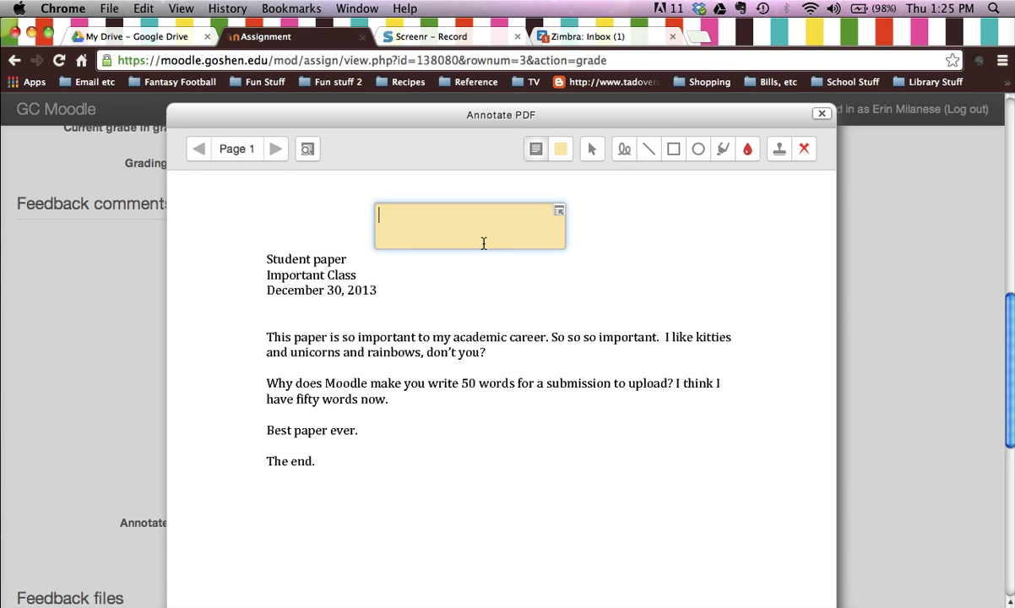
type("Comments! Great t")
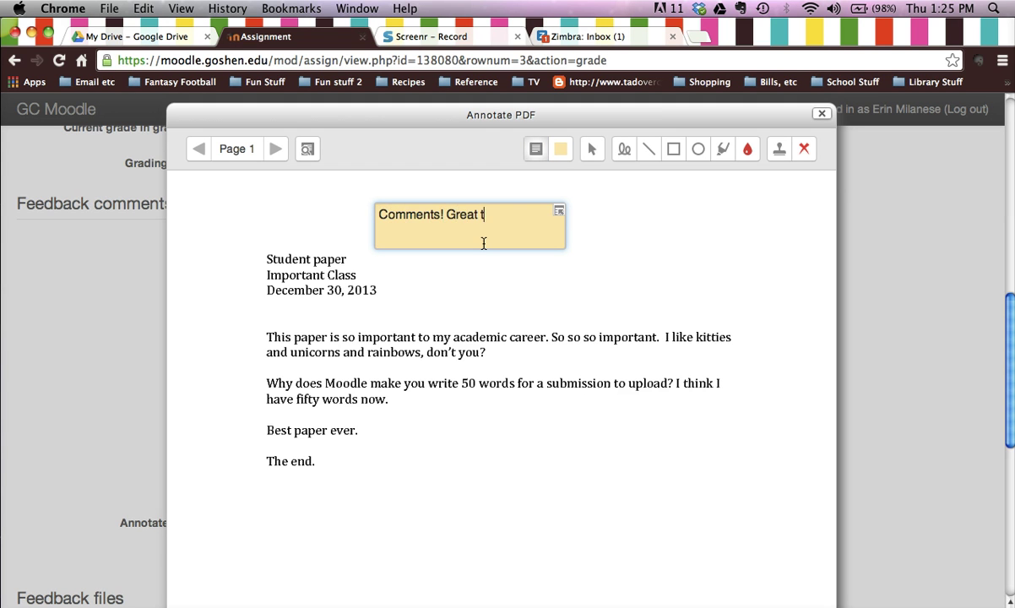
type("hesis!")
left_click(514, 269)
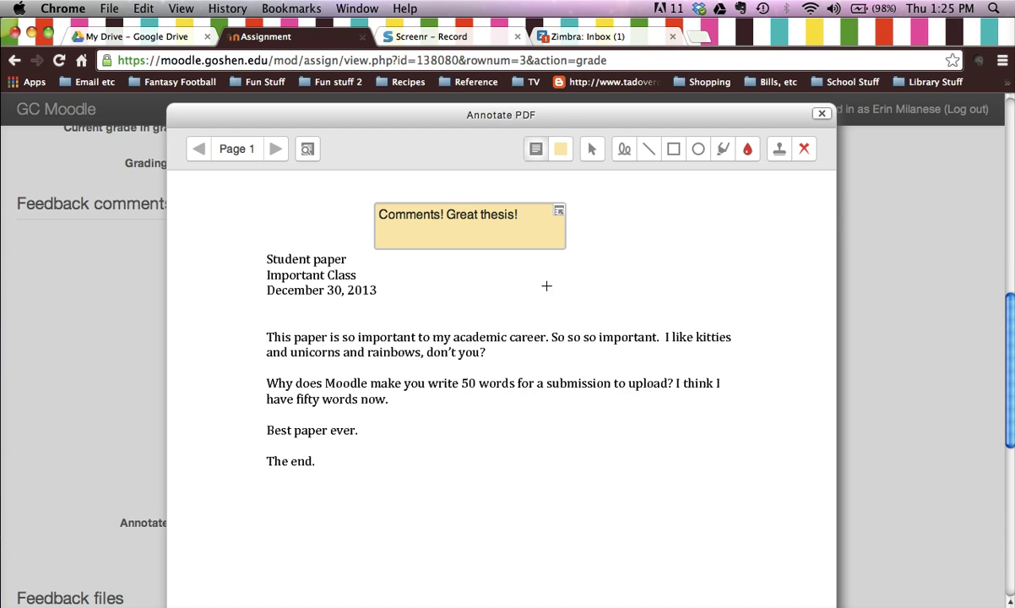
Add a second comment 'more!' beside 'The end.', keeping its colour unchanged
left_click(536, 155)
left_click_drag(565, 444, 727, 529)
type("more!")
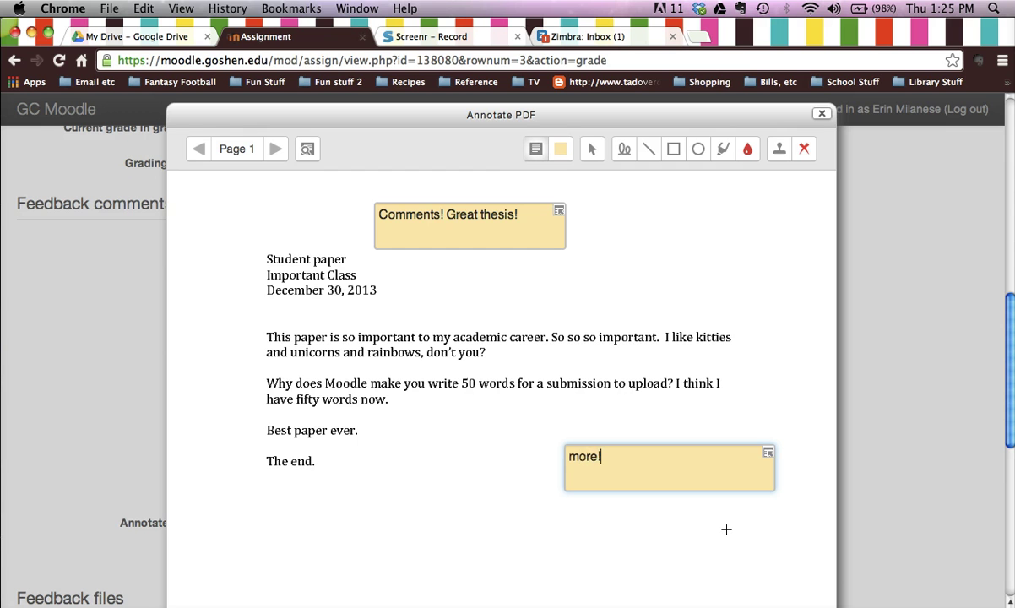
left_click(563, 157)
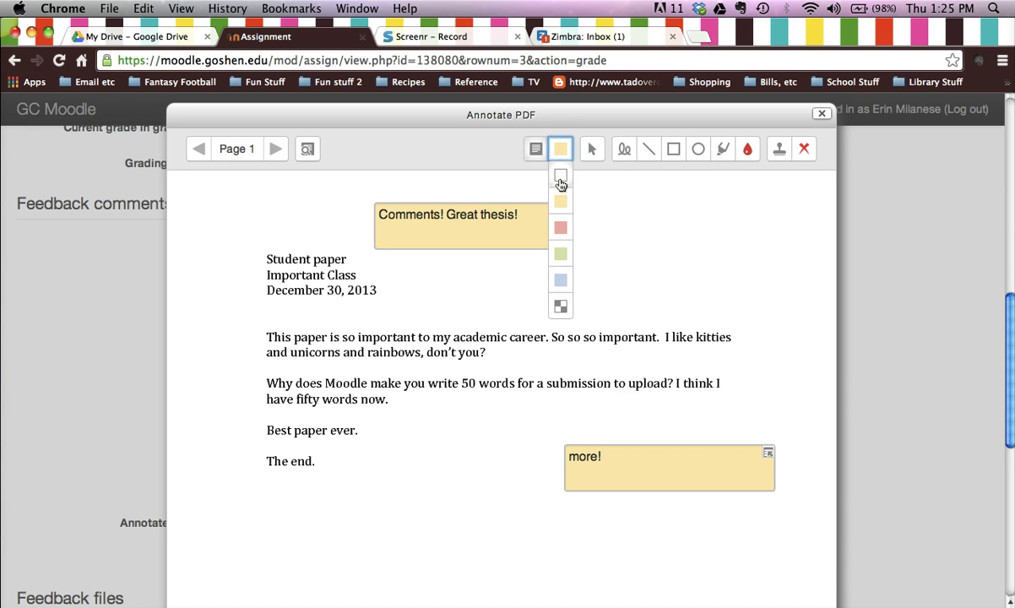
left_click(603, 234)
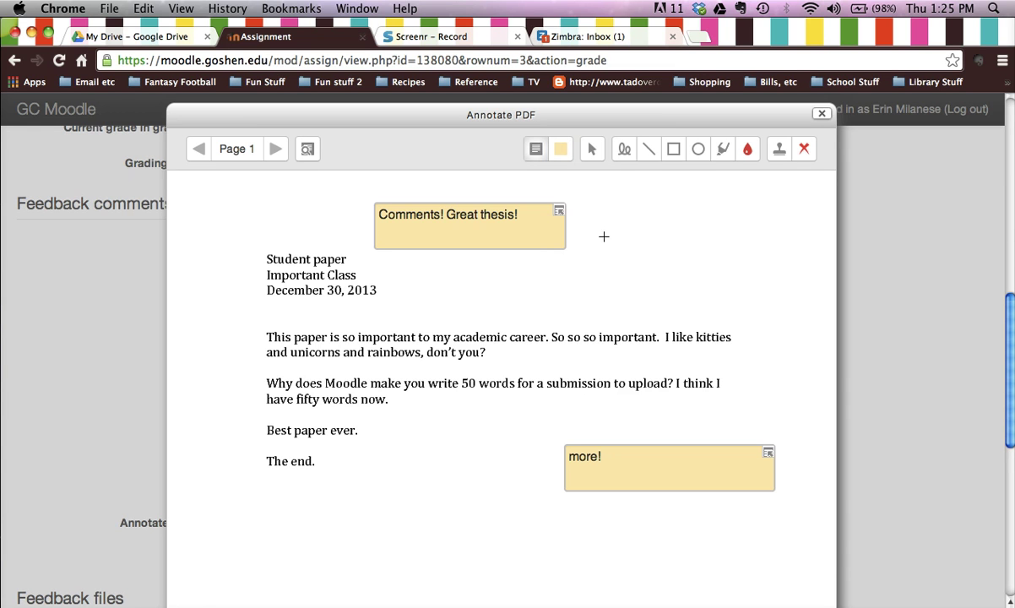
Draw a red freehand mark at top right and a yellow circle around 'so so important'
left_click(622, 150)
left_click_drag(652, 187, 690, 246)
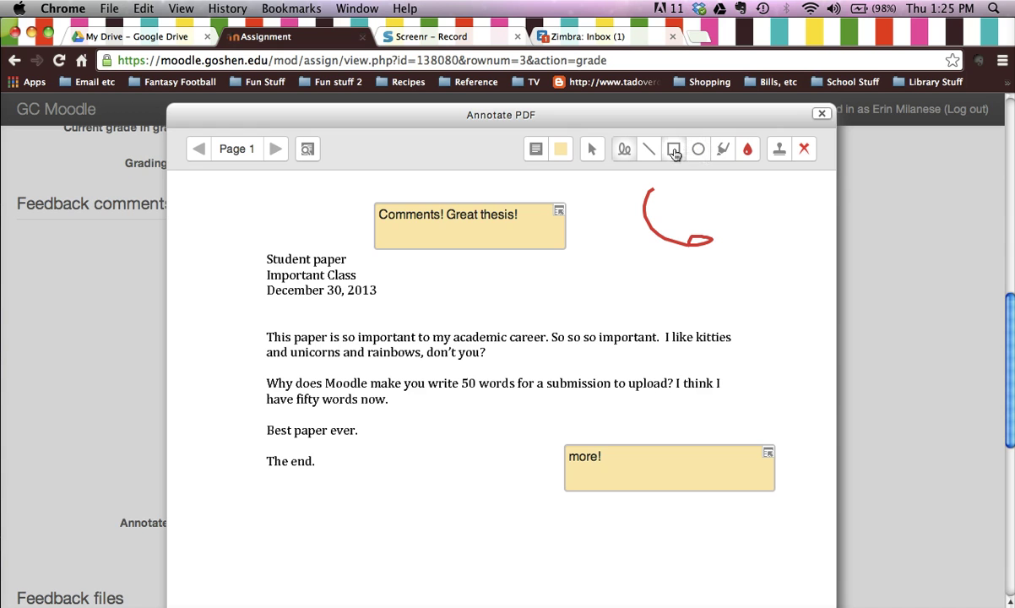
left_click(748, 163)
left_click(703, 201)
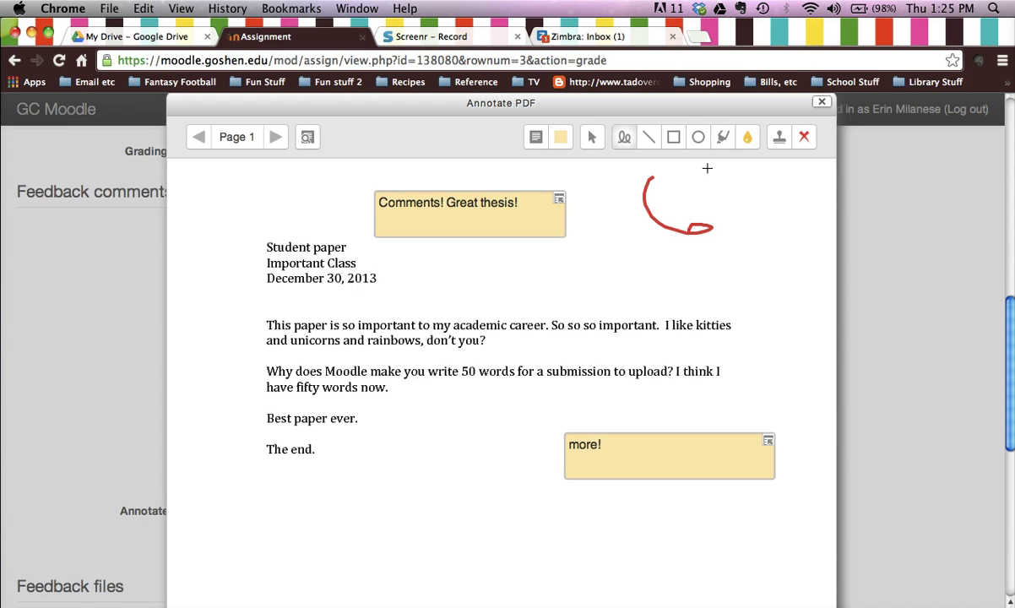
left_click(697, 137)
mouse_move(556, 296)
left_mouse_down()
mouse_move(594, 345)
mouse_move(634, 362)
left_mouse_up()
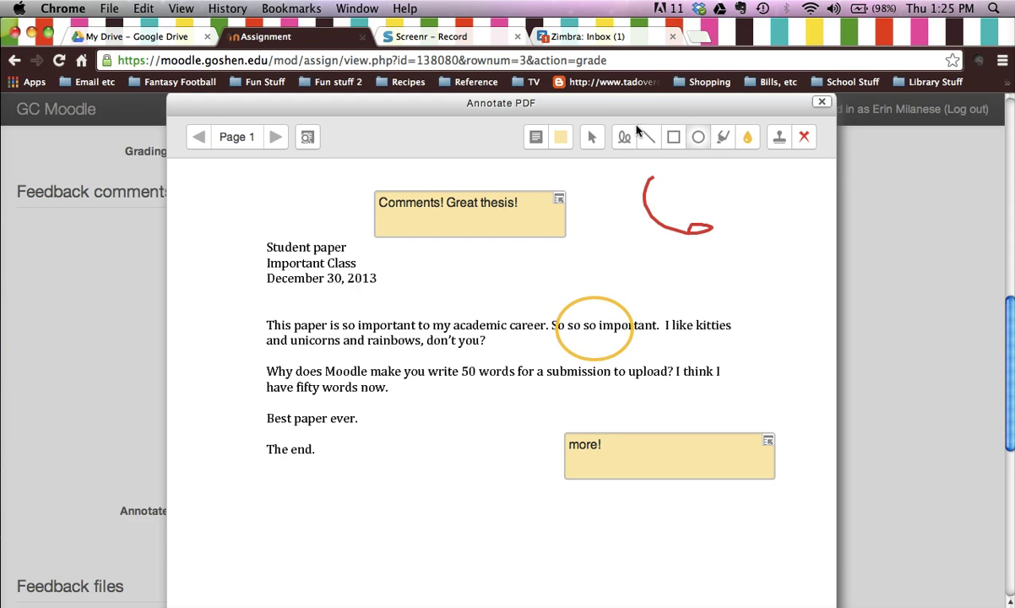
Highlight part of the paper's first sentence in yellow
left_click(722, 139)
left_click_drag(327, 328, 496, 362)
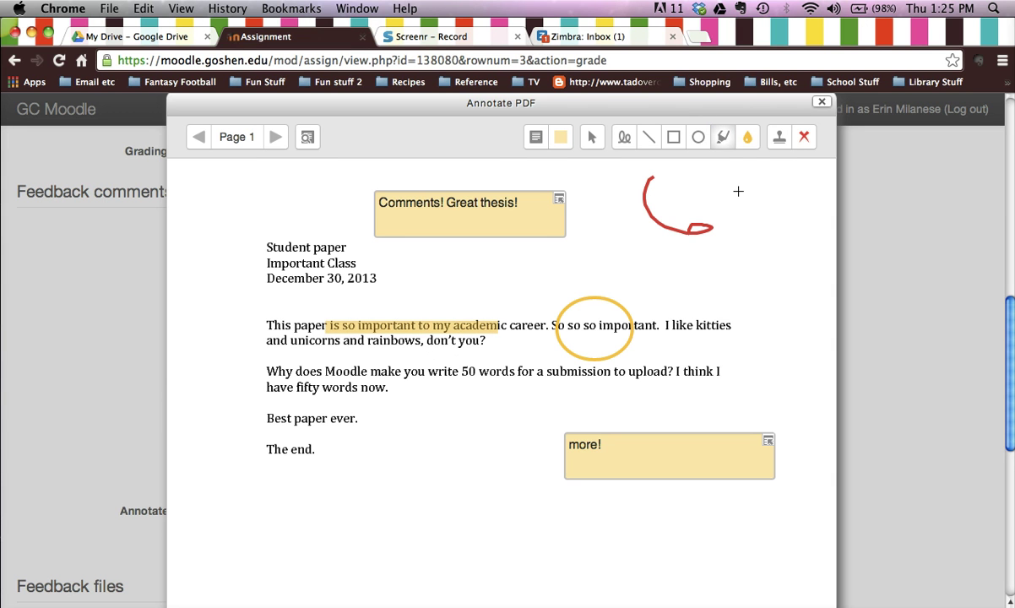
left_click(804, 142)
Stamp a smiley on the right side of the page
left_click(804, 137)
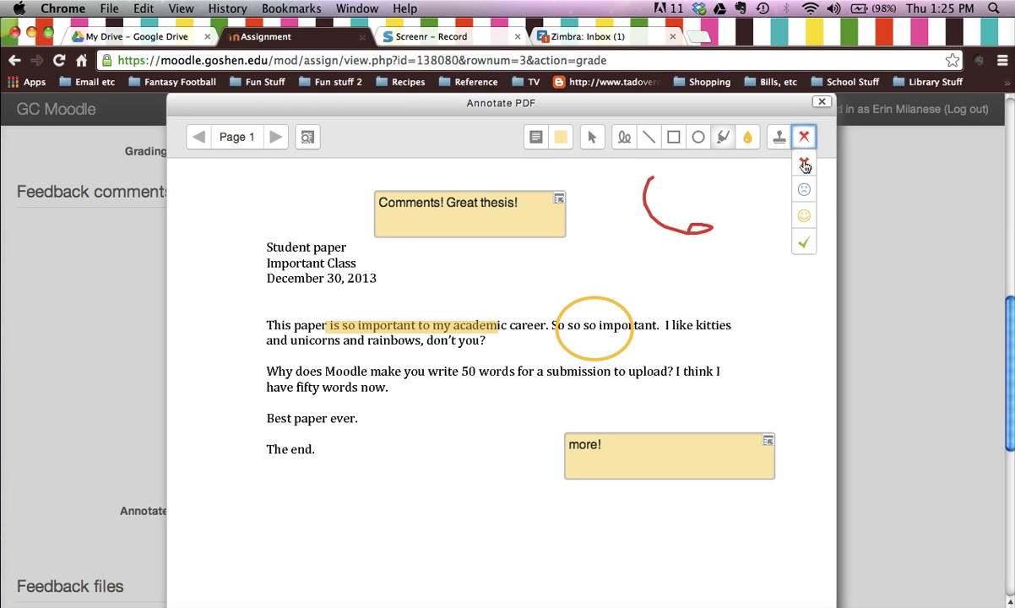
left_click(804, 216)
mouse_move(738, 242)
left_mouse_down()
mouse_move(804, 323)
mouse_move(824, 330)
left_mouse_up()
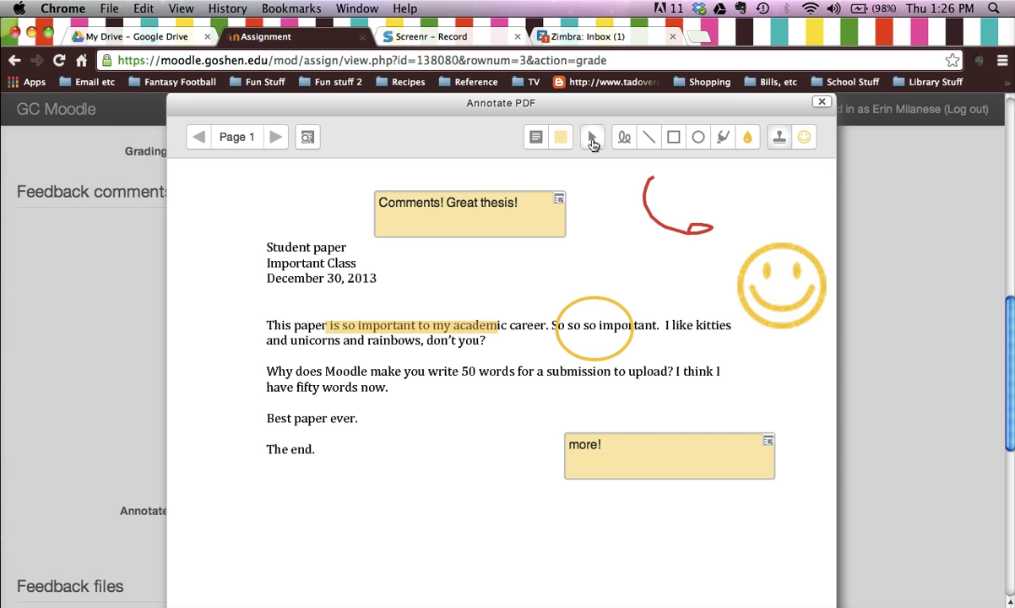
Move the smiley stamp next to 'The end.' and delete the red freehand mark
left_click(592, 140)
left_click(776, 249)
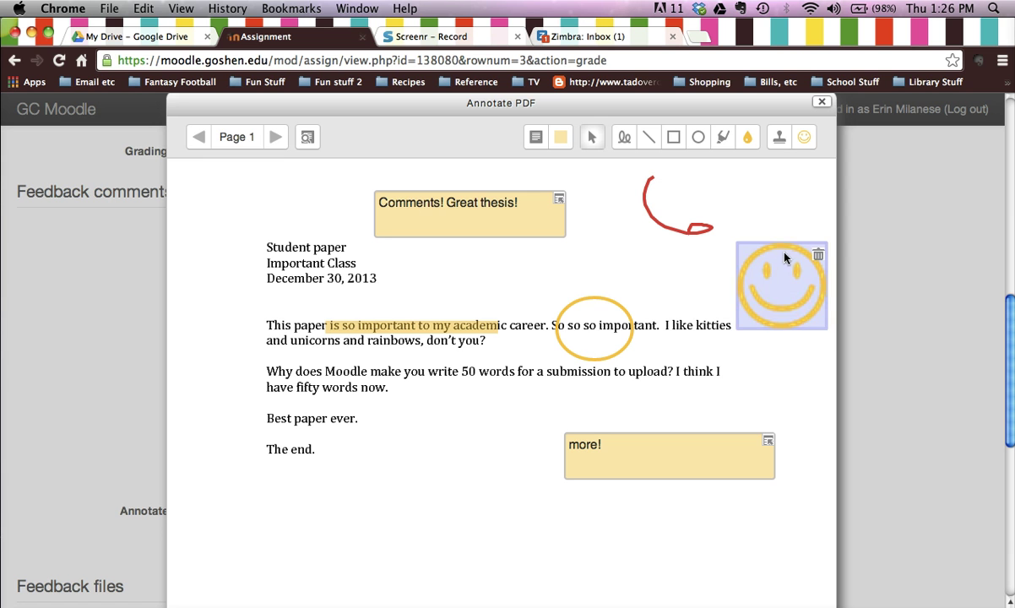
left_click_drag(776, 249, 440, 456)
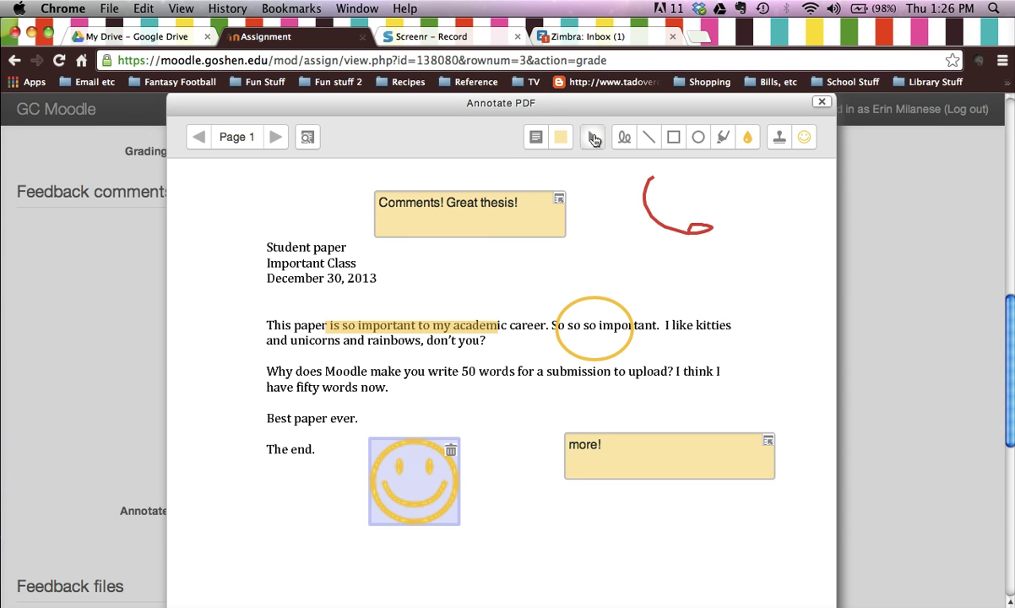
left_click(652, 191)
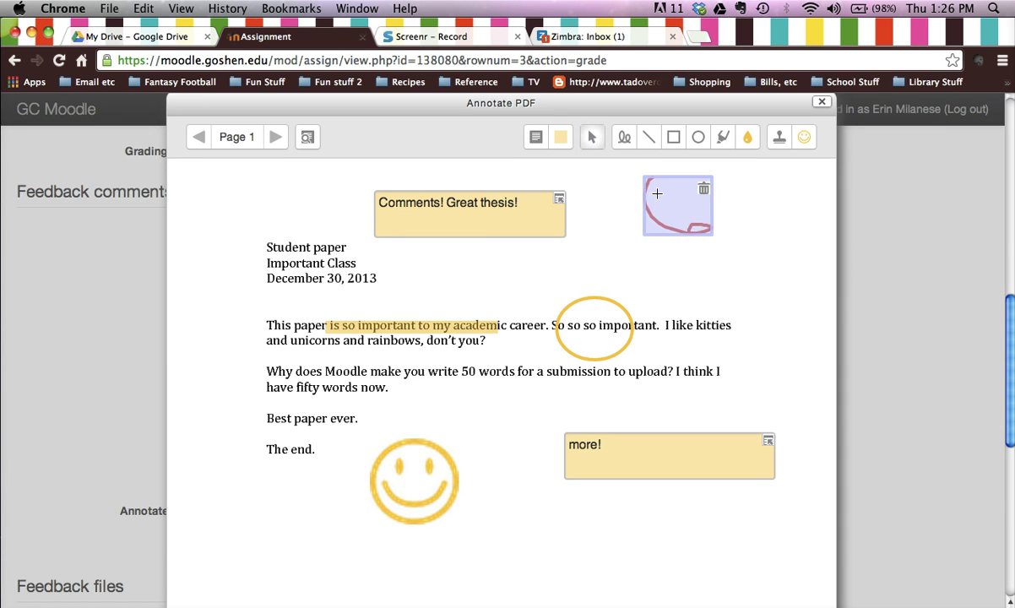
left_click(704, 189)
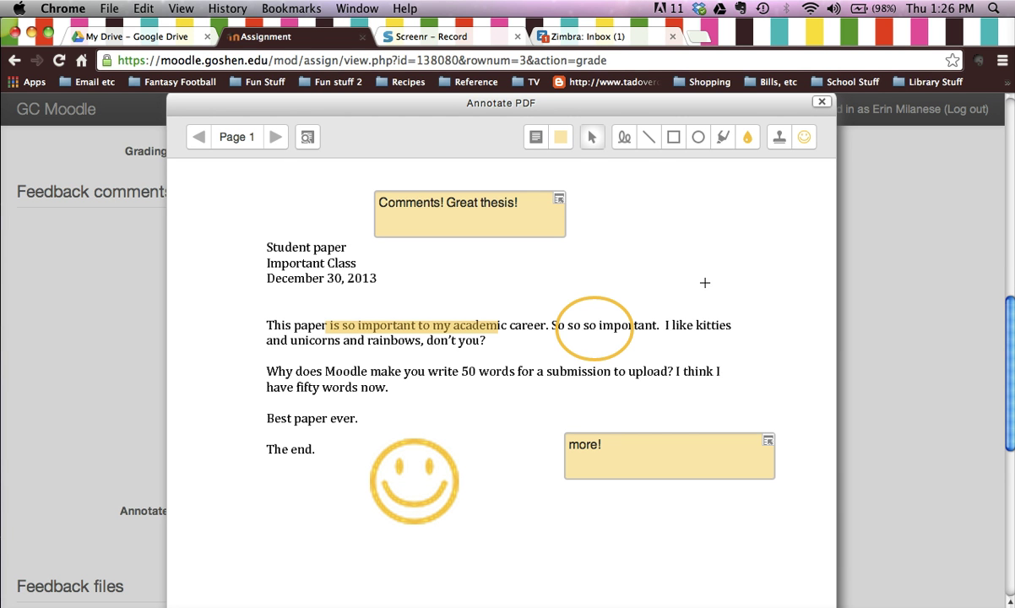
Close the PDF annotation editor
scroll(707, 283, "down", 5)
scroll(688, 285, "up", 7)
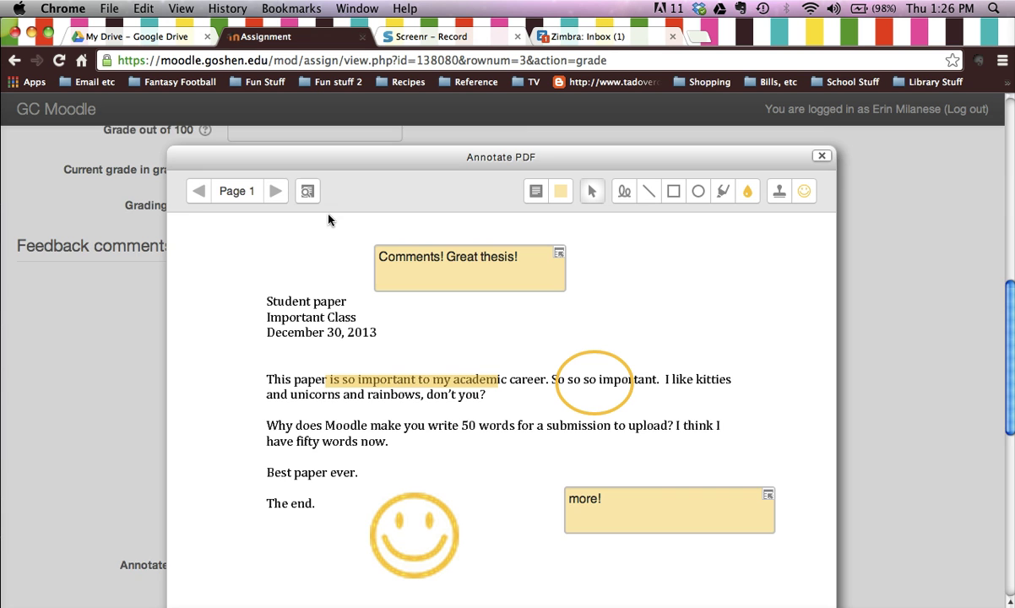
scroll(328, 219, "down", 1)
scroll(330, 220, "down", 1)
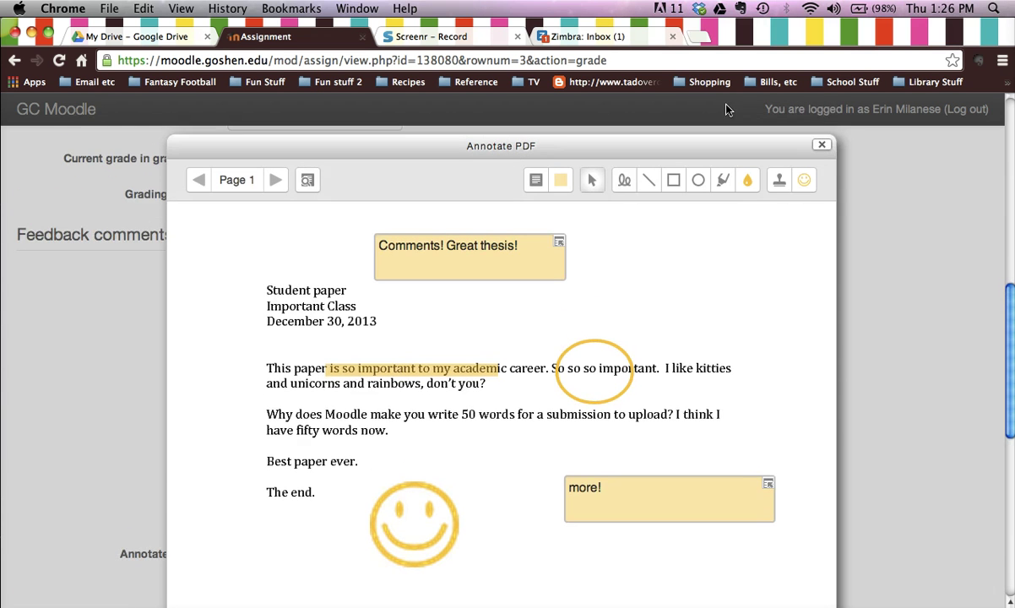
left_click(821, 145)
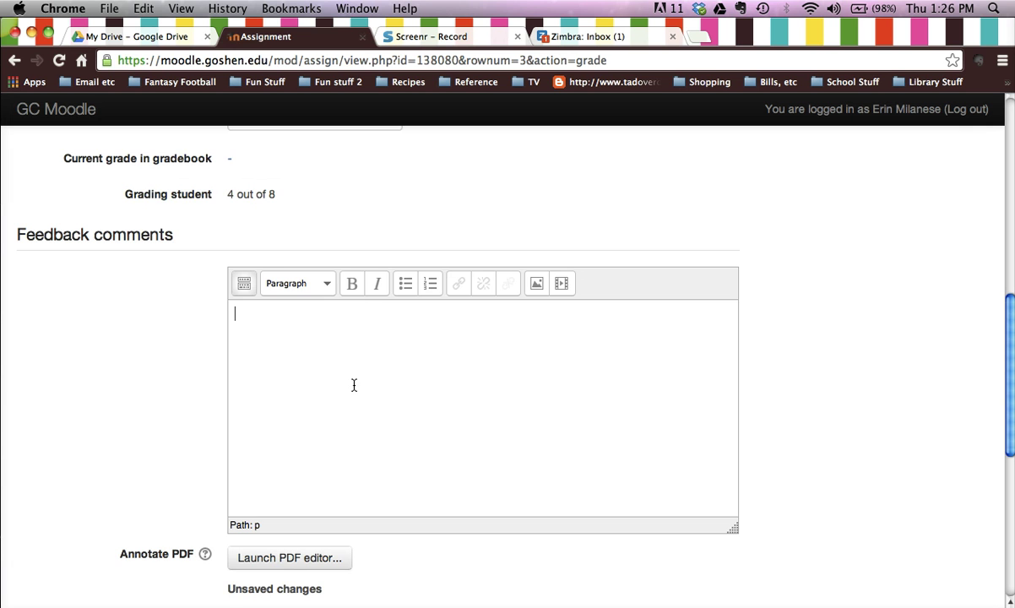
Save the grading and move on to the next student's submission
scroll(354, 385, "up", 1)
scroll(354, 384, "up", 5)
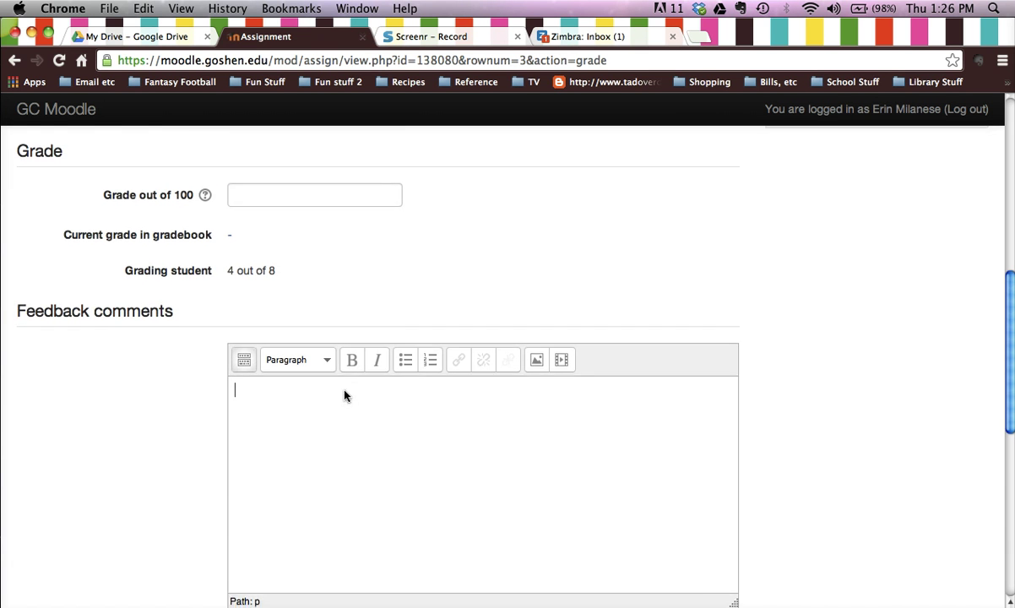
scroll(344, 394, "down", 8)
scroll(344, 394, "down", 5)
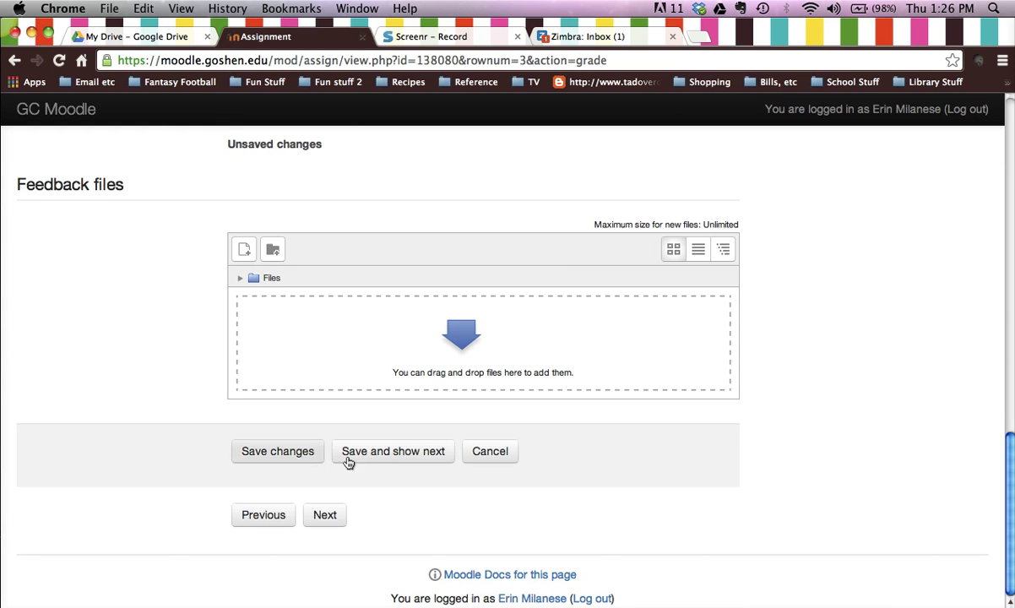
left_click(374, 459)
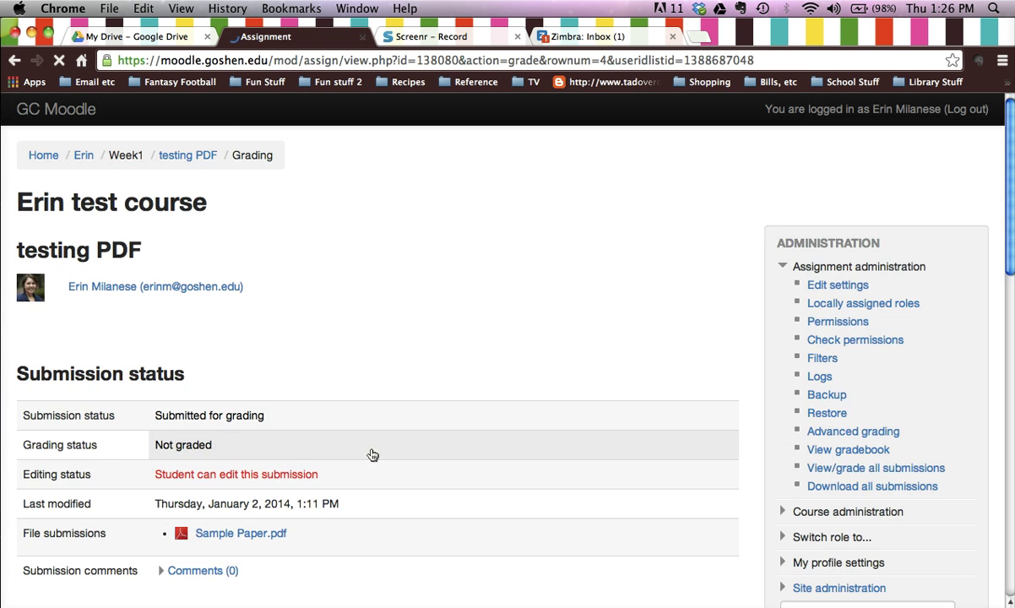
Scroll down to the next student's empty Feedback comments and Annotate PDF section
scroll(390, 367, "down", 2)
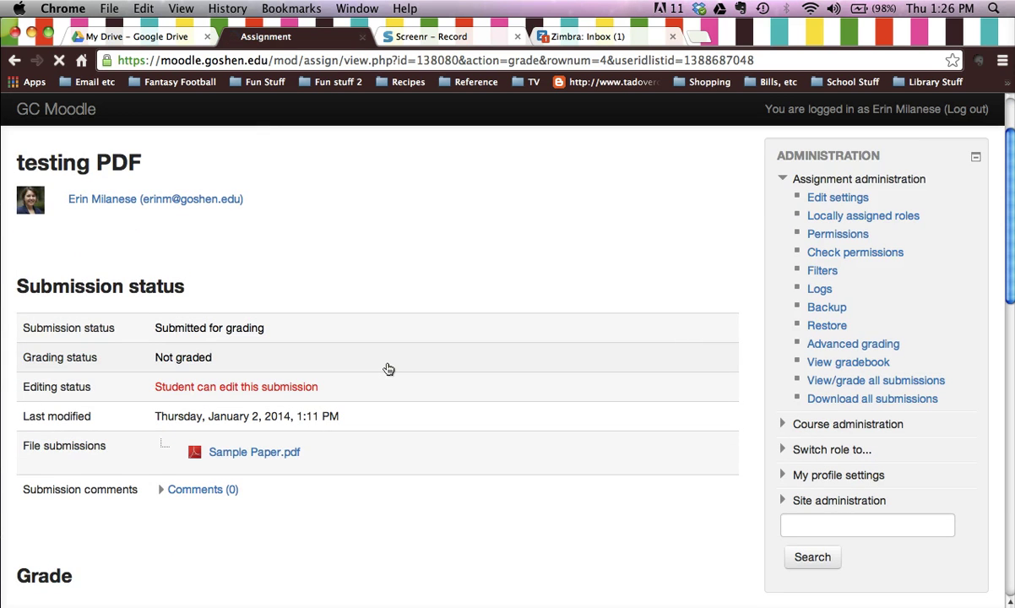
scroll(389, 369, "down", 10)
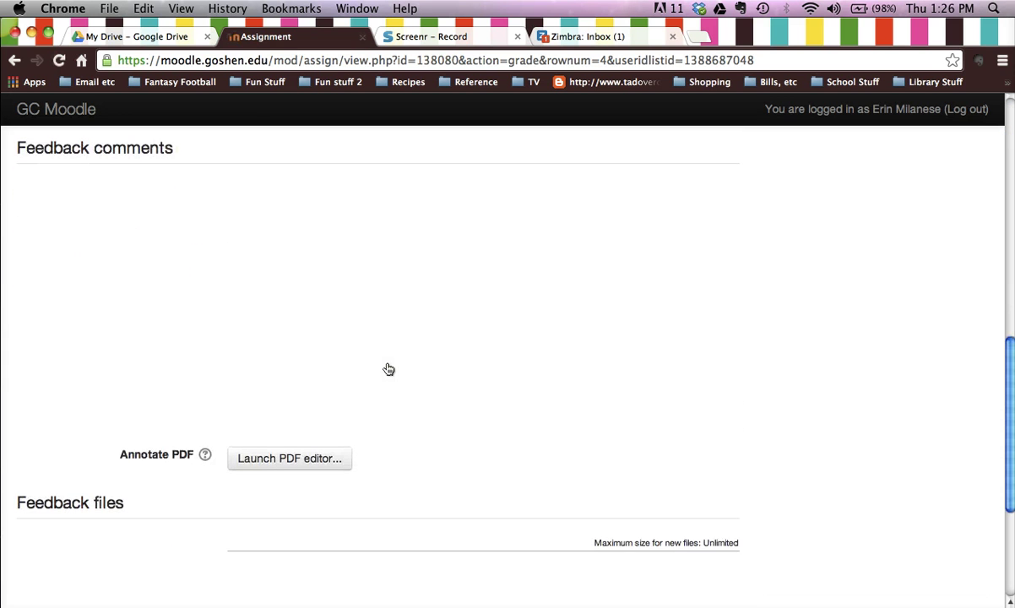